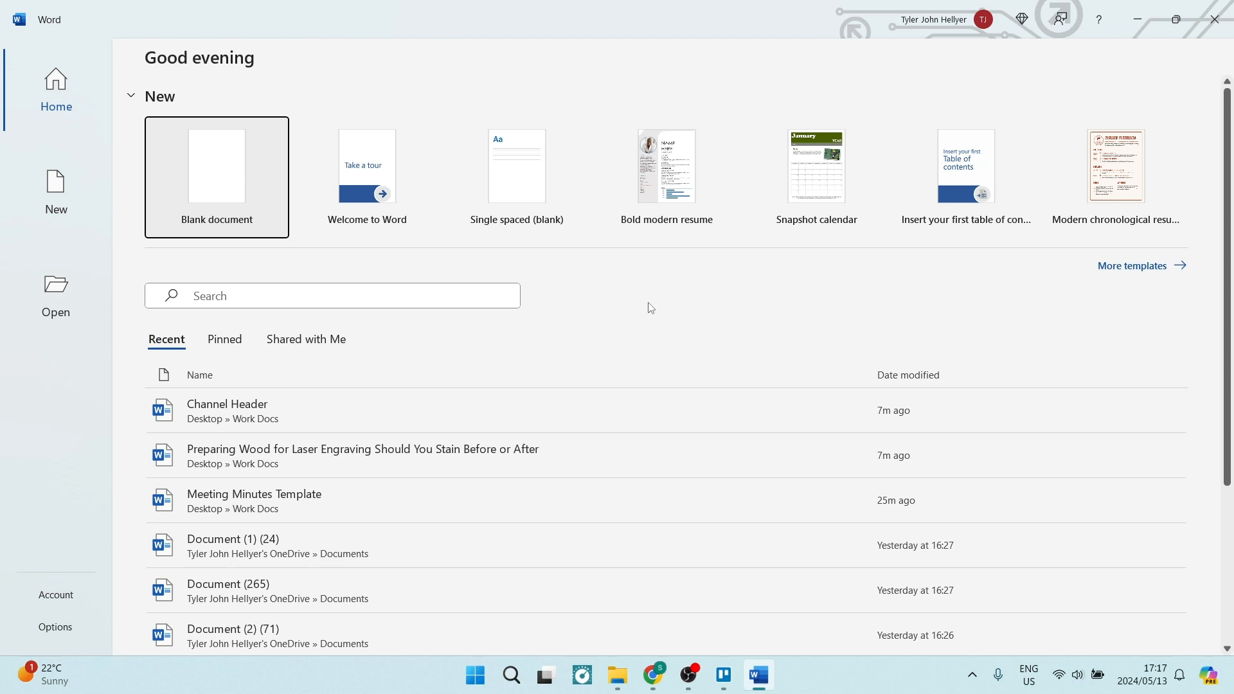
Browse This PC's Downloads folder and choose the Green minimalist professional Business Proposal Presentation PDF
left_click(54, 290)
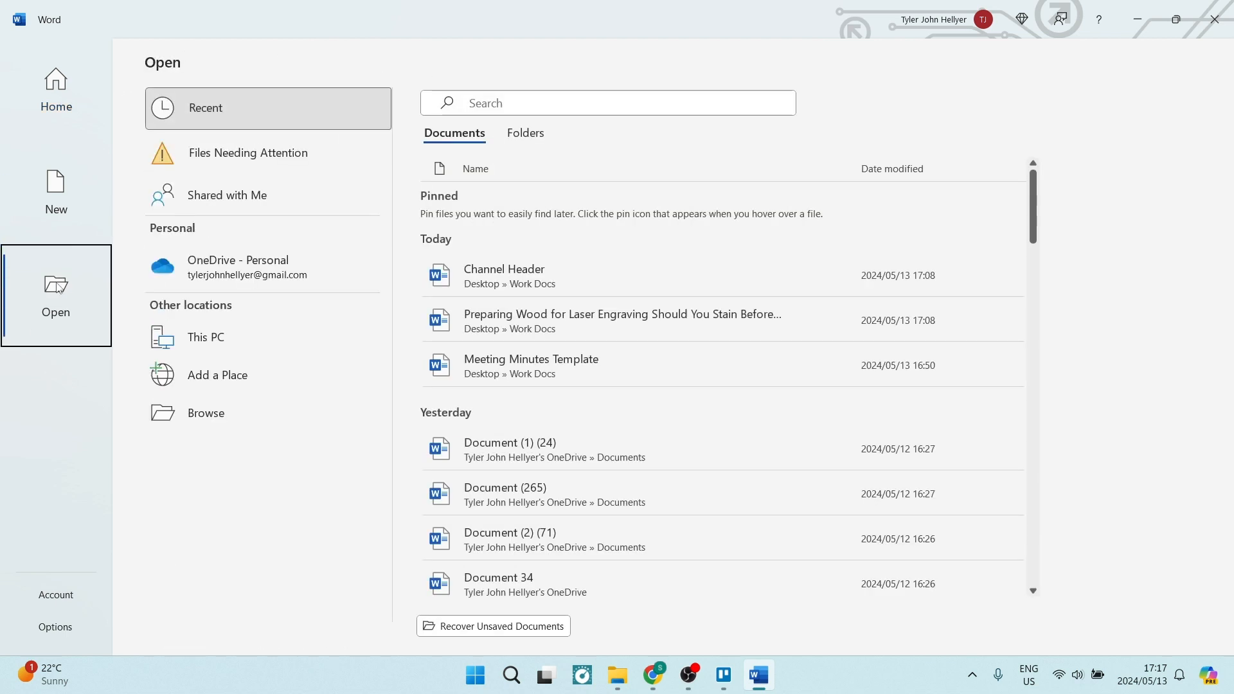
left_click(242, 338)
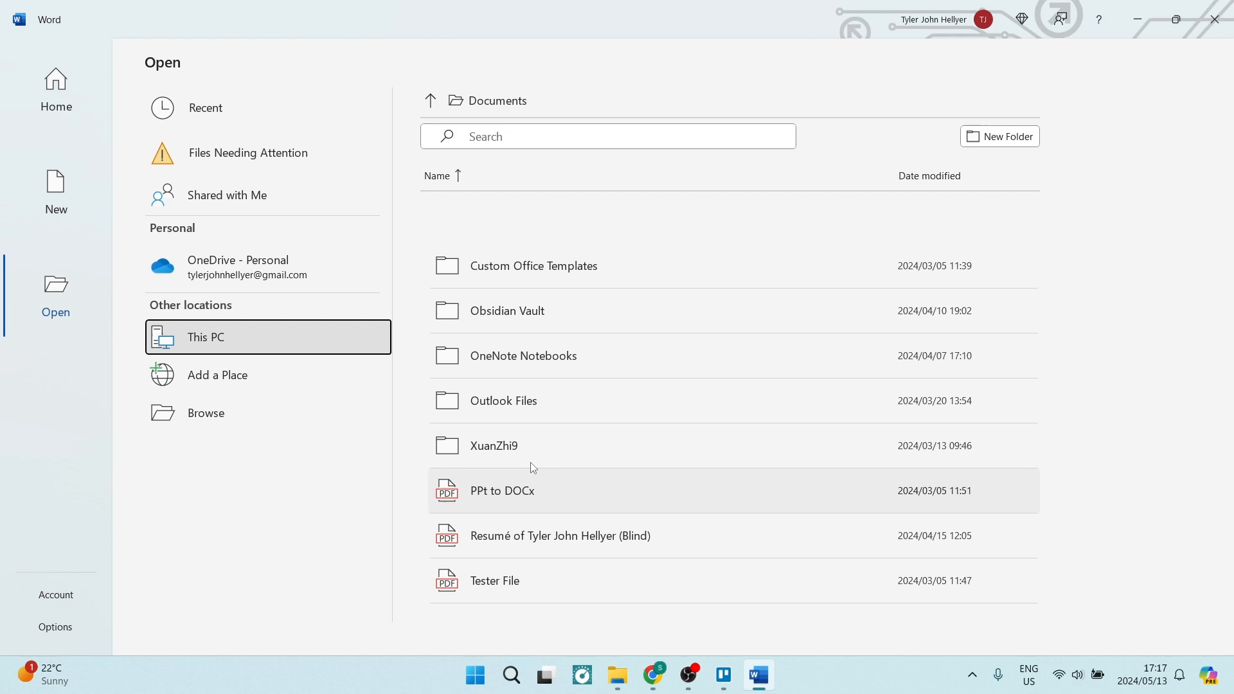
left_click(429, 106)
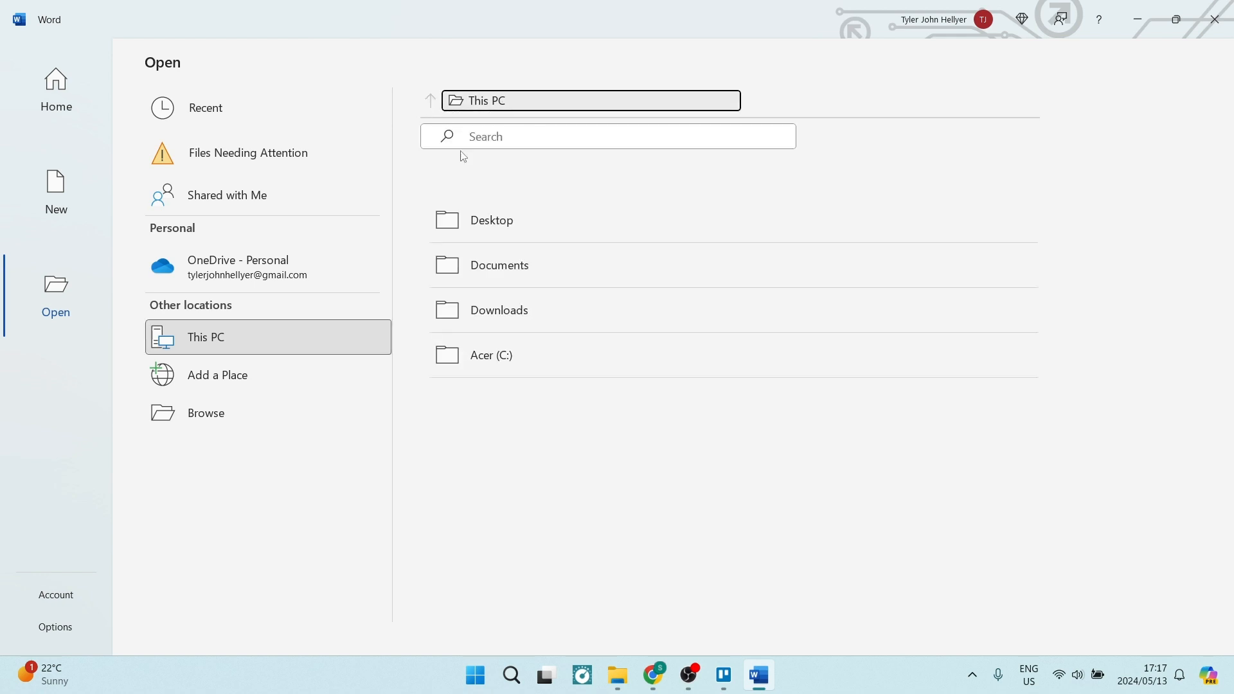
left_click(509, 308)
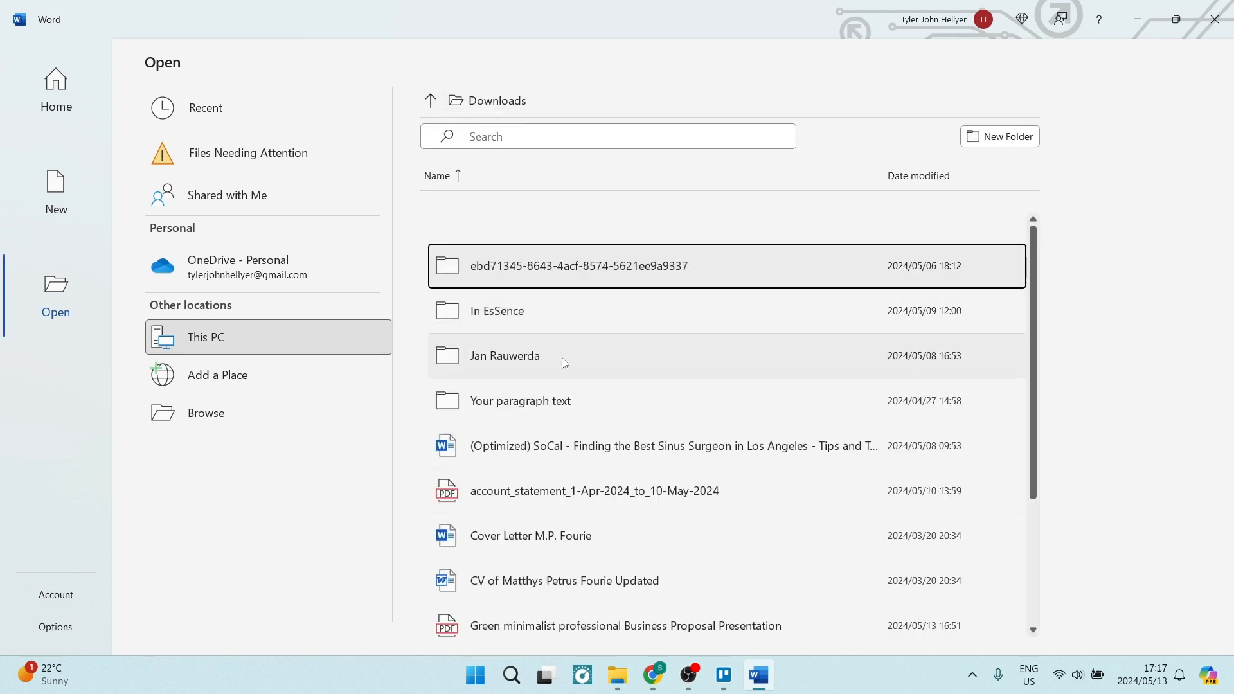
scroll(523, 558, "down", 1)
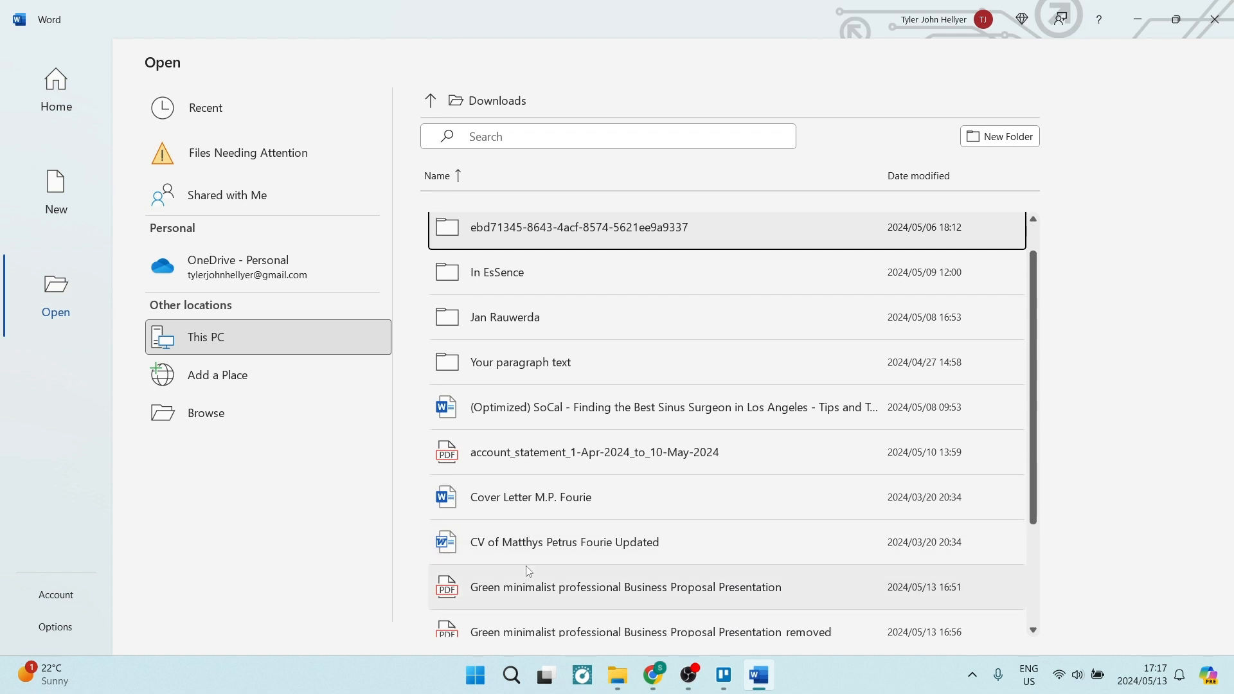
double_click(526, 571)
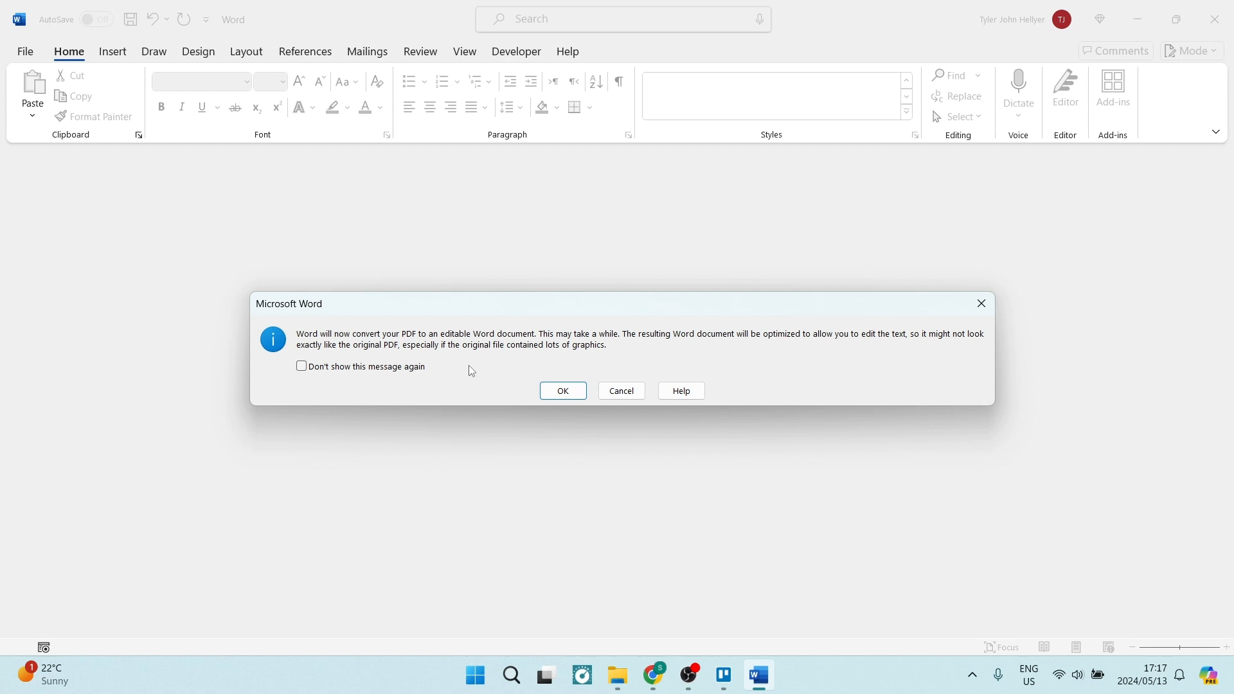
Accept converting the PDF into an editable document, then switch to Chrome while it runs
left_click(550, 390)
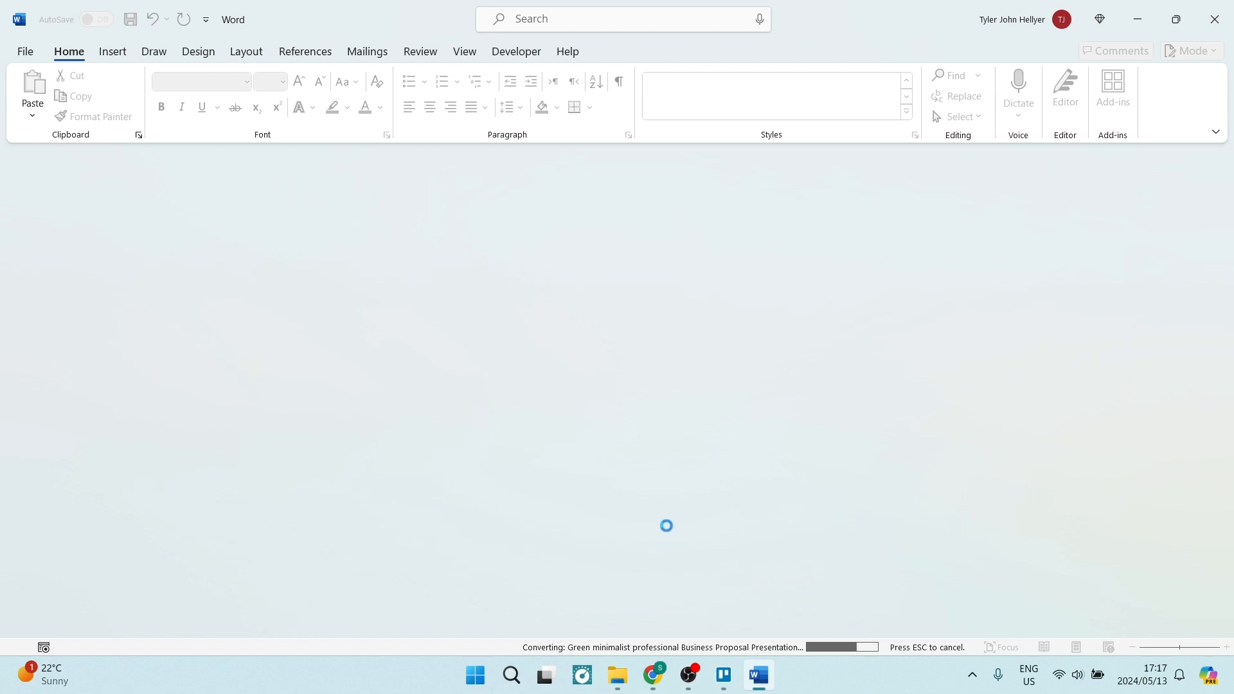
key("alt+Tab")
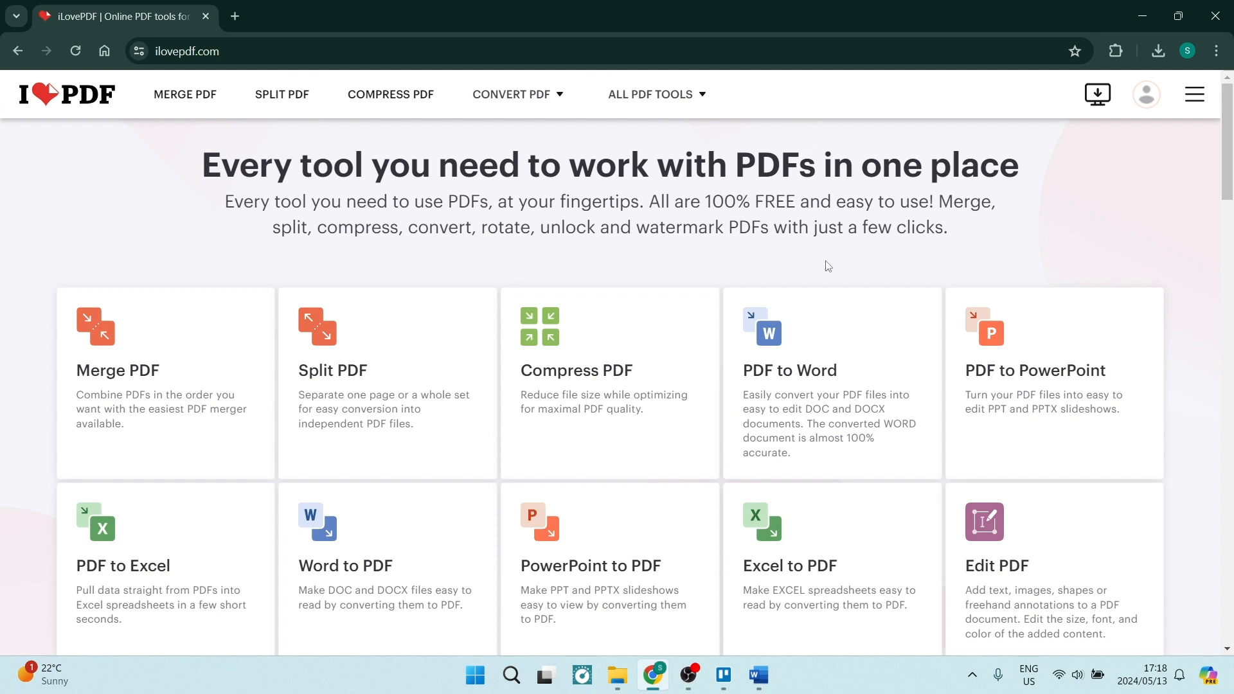
In iLovePDF's PDF to Word tool, upload the ilovepdf_merged PDF, hitting the 15 MB Premium limit
left_click(825, 383)
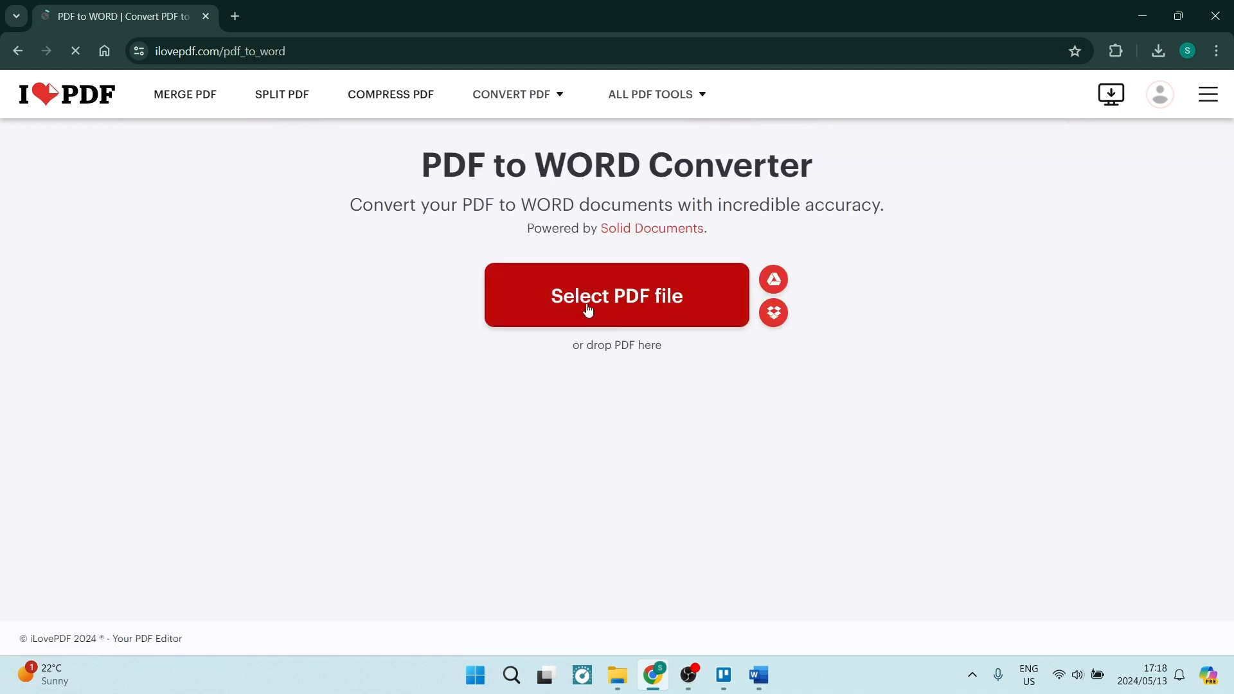
left_click(595, 314)
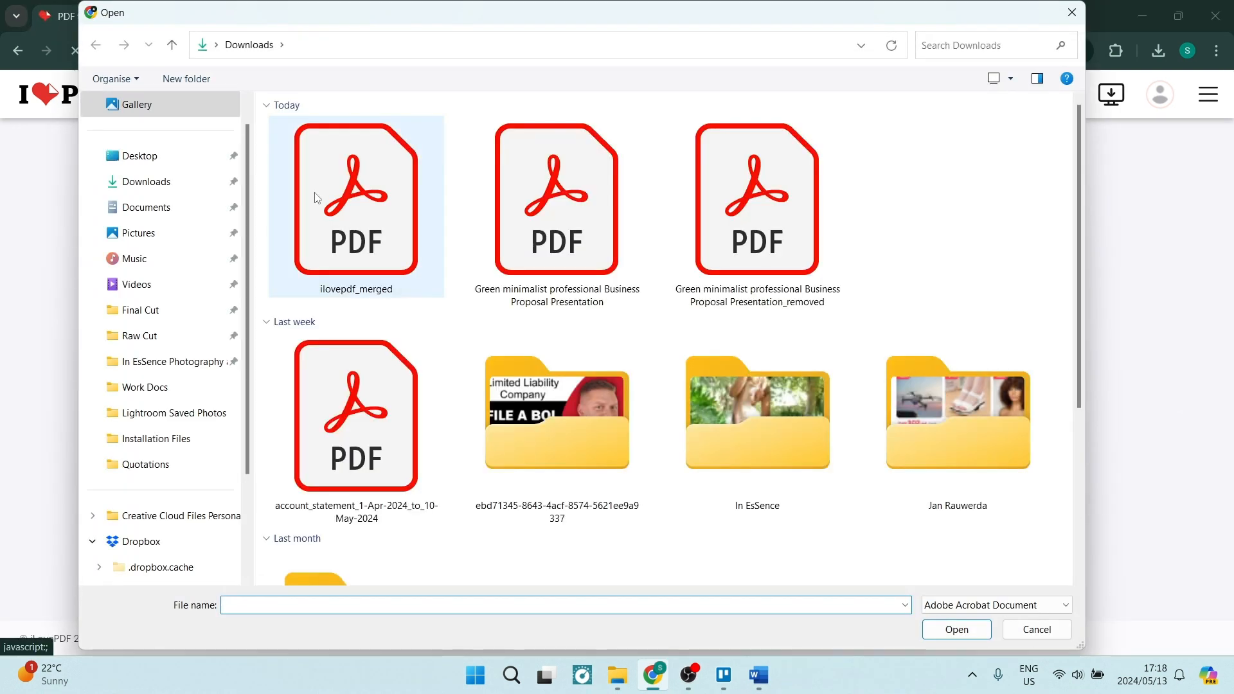
left_click(356, 208)
left_click(956, 629)
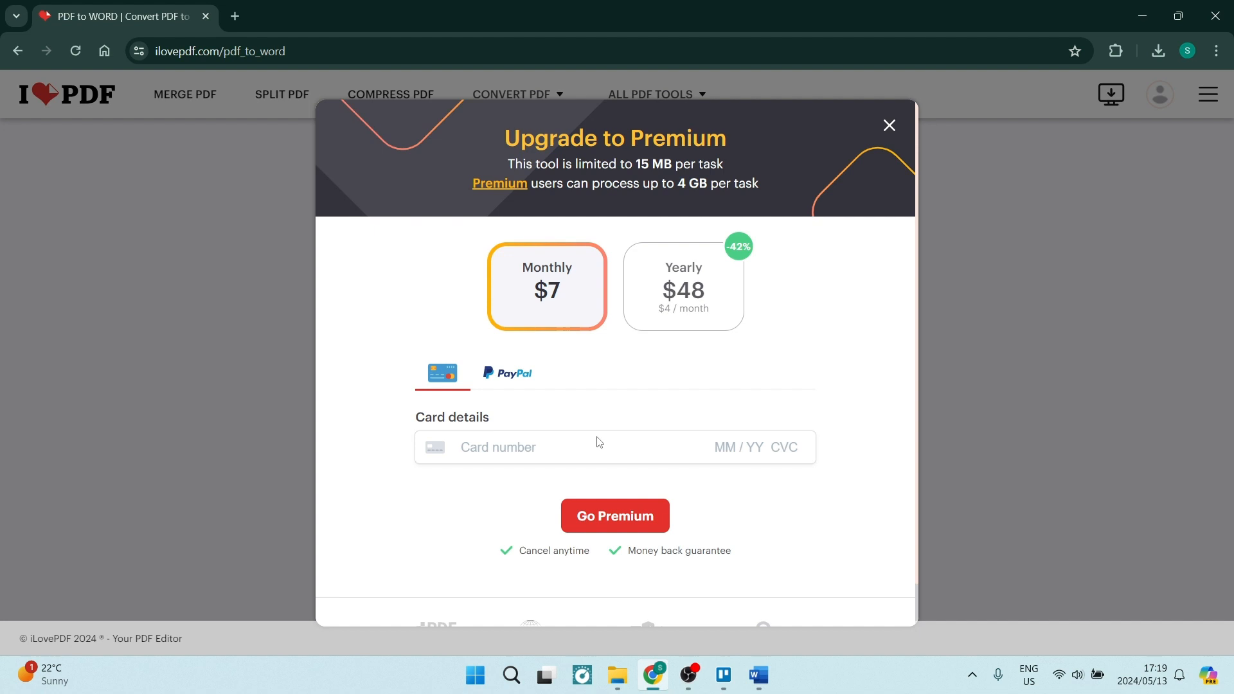
Return to Word to view the converted 14-page Business Proposal document
left_click(759, 674)
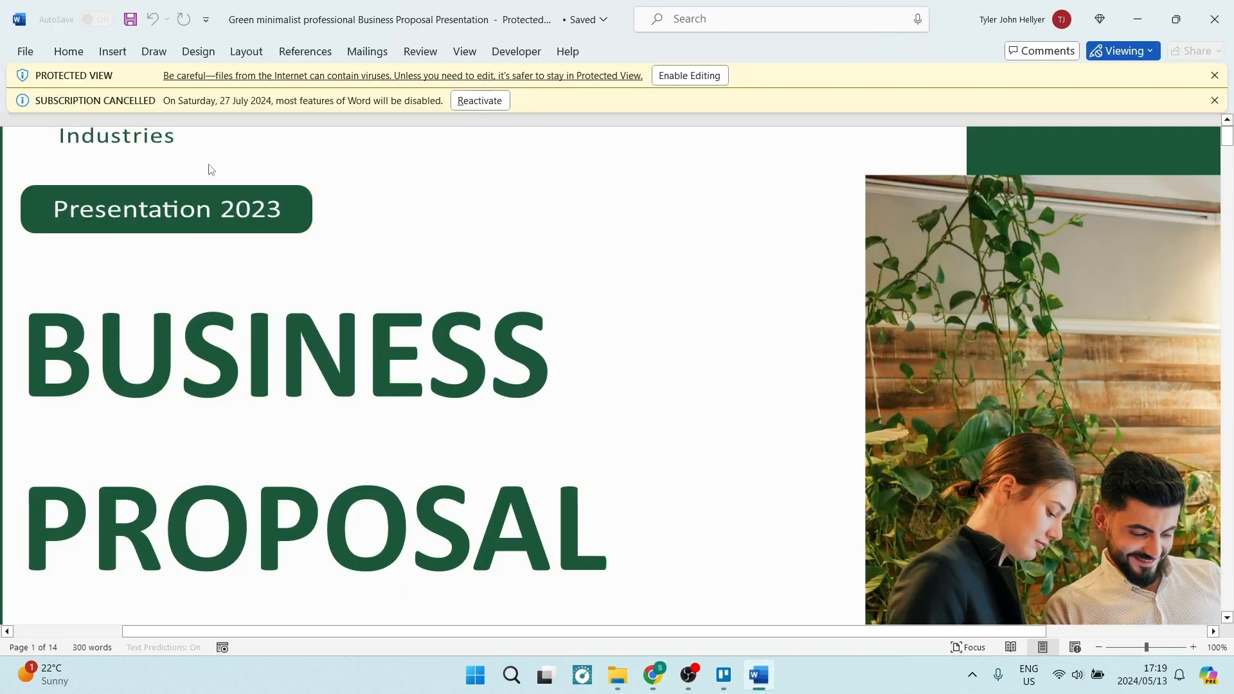